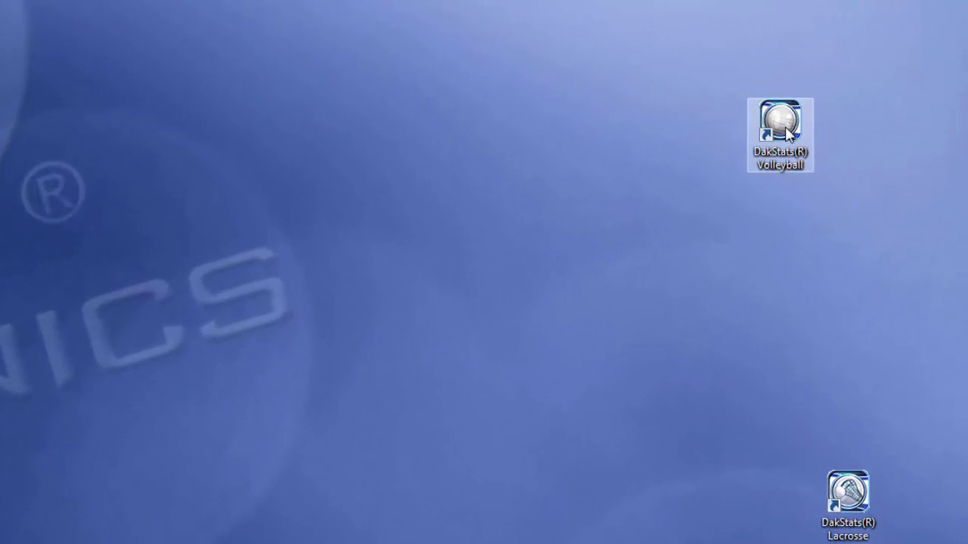
Launch DakStats Volleyball from its desktop shortcut.
{"action": "double_click", "coordinate": [787, 133]}
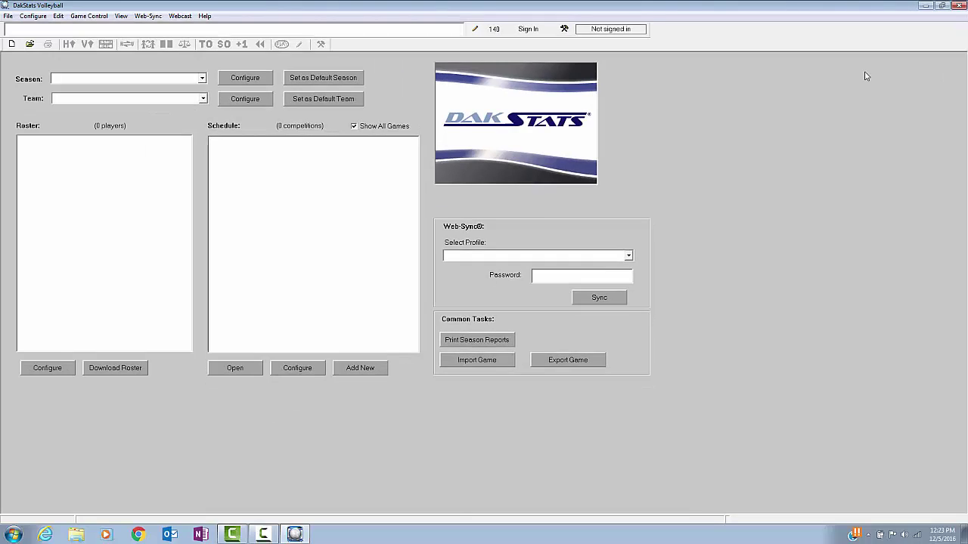
Select the Demo99Season season with North Delaware State University as the team.
{"action": "left_click", "coordinate": [201, 78]}
{"action": "left_click", "coordinate": [121, 87]}
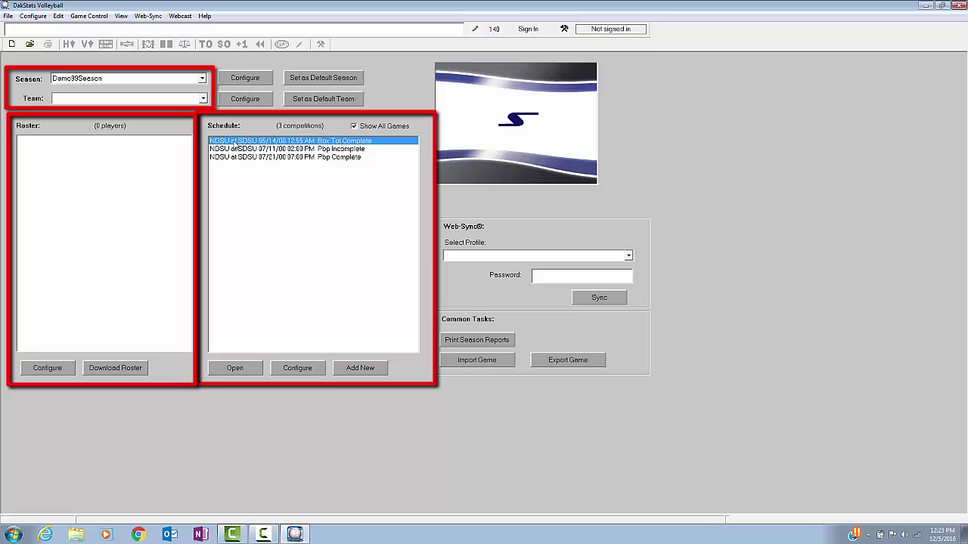
{"action": "left_click", "coordinate": [203, 99]}
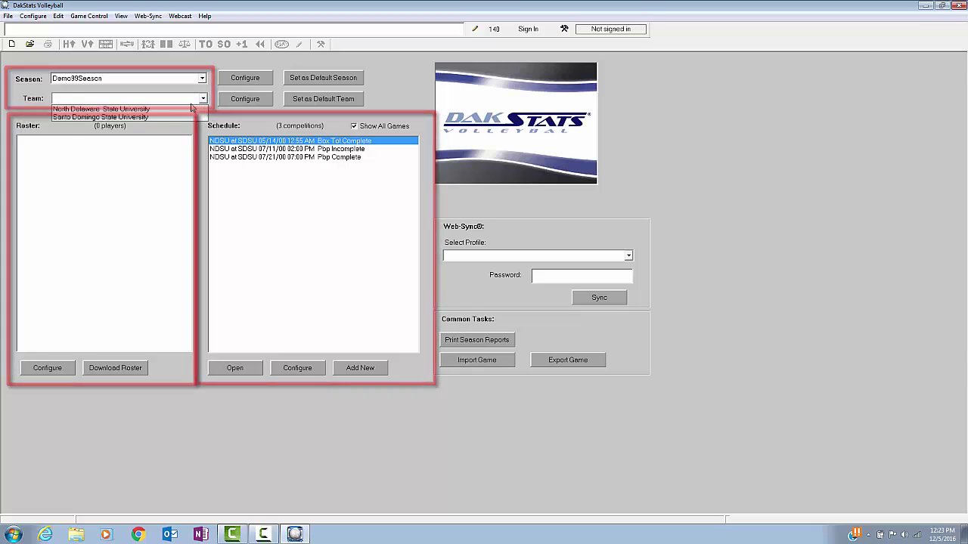
{"action": "left_click", "coordinate": [113, 108]}
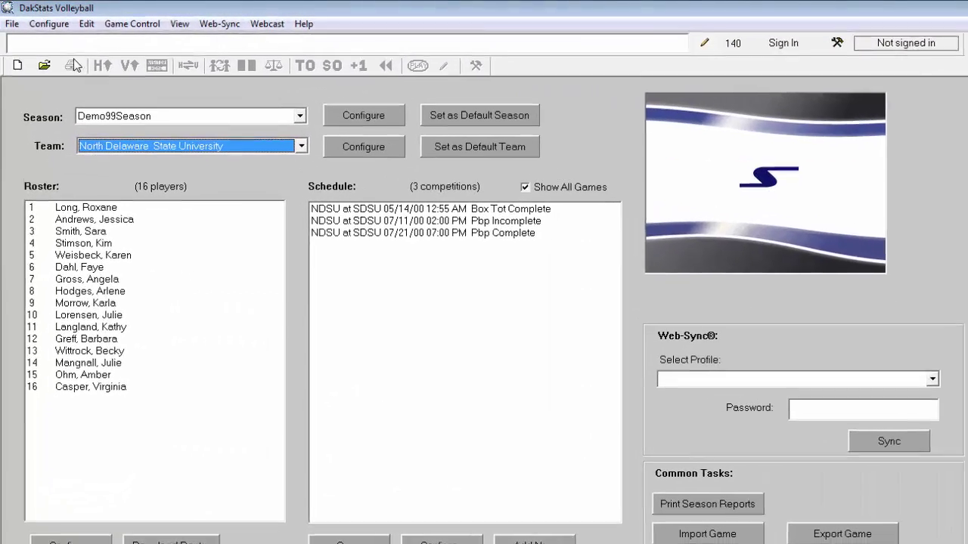
Add a new season in Season and System Preferences titled 'Women's Volleyball'.
{"action": "left_click", "coordinate": [36, 16]}
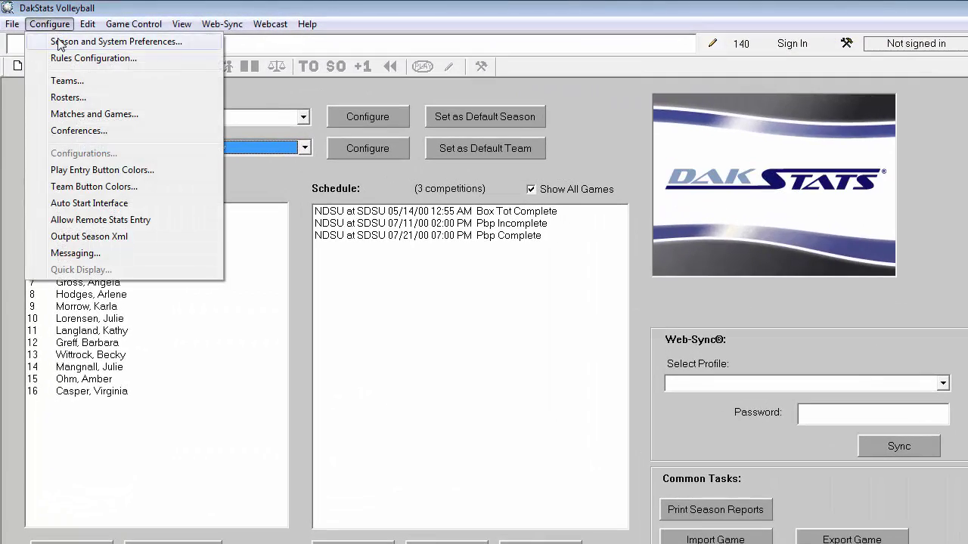
{"action": "left_click", "coordinate": [60, 41]}
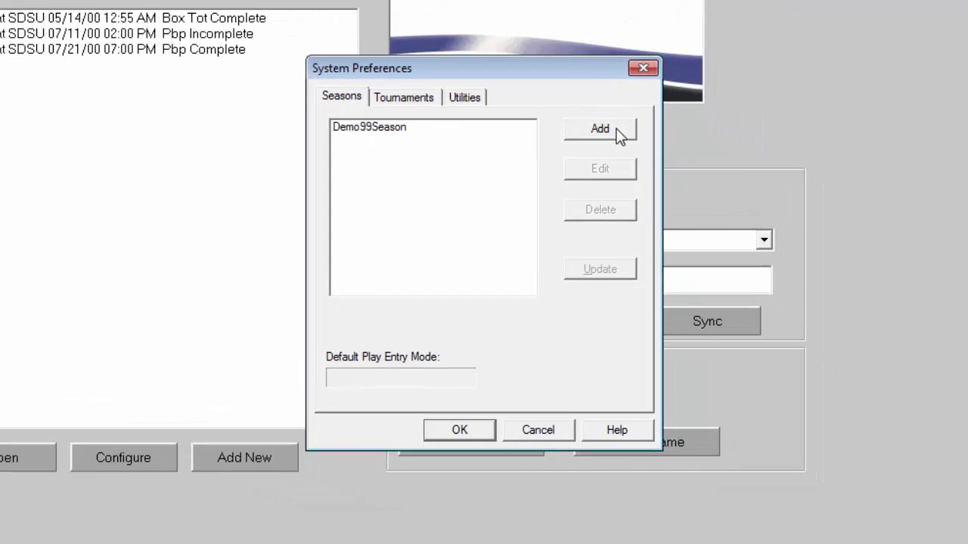
{"action": "left_click", "coordinate": [617, 128]}
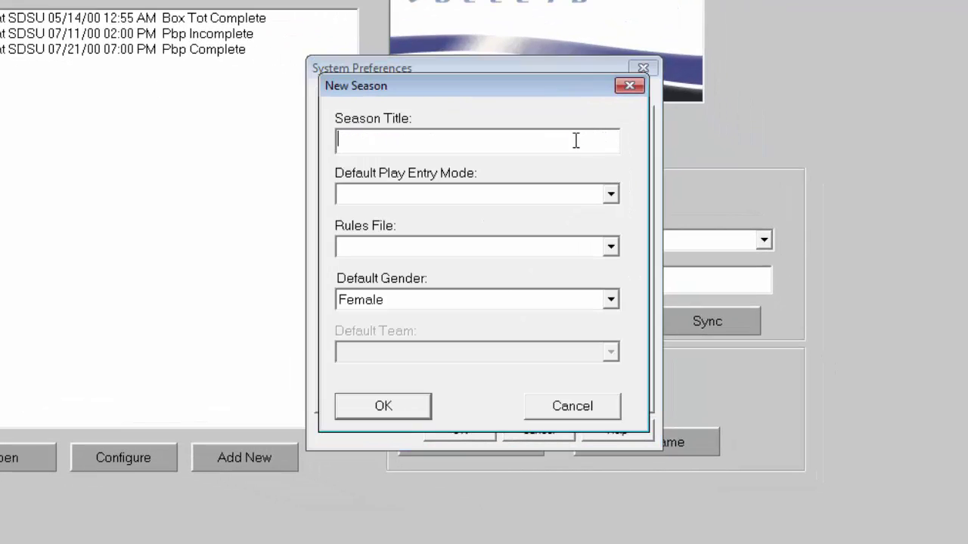
{"action": "type", "text": "Wome"}
{"action": "type", "text": "n's Volle"}
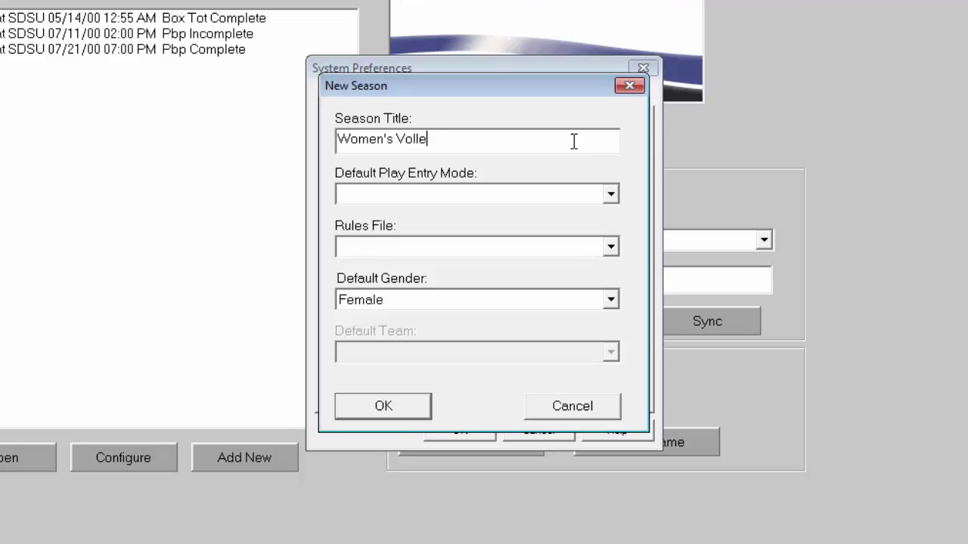
{"action": "type", "text": "yball"}
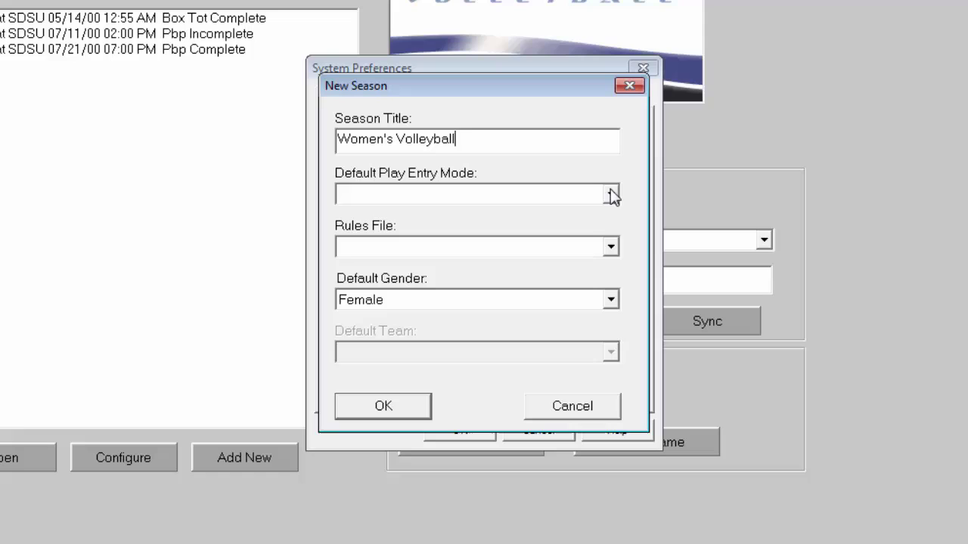
Give the season Play-by-play: Simple entry mode, RulesNCAA.ini rules and Female gender, then confirm it.
{"action": "left_click", "coordinate": [611, 193]}
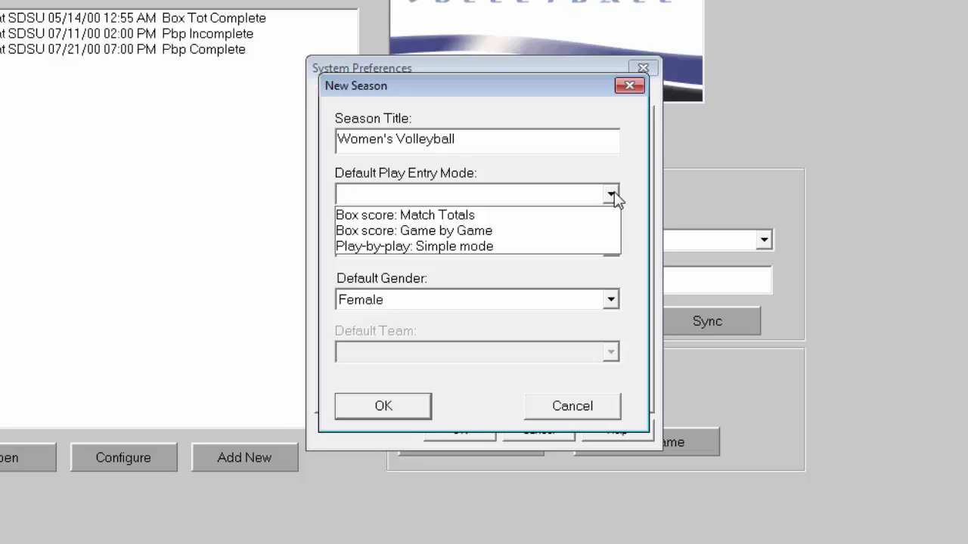
{"action": "left_click", "coordinate": [507, 248]}
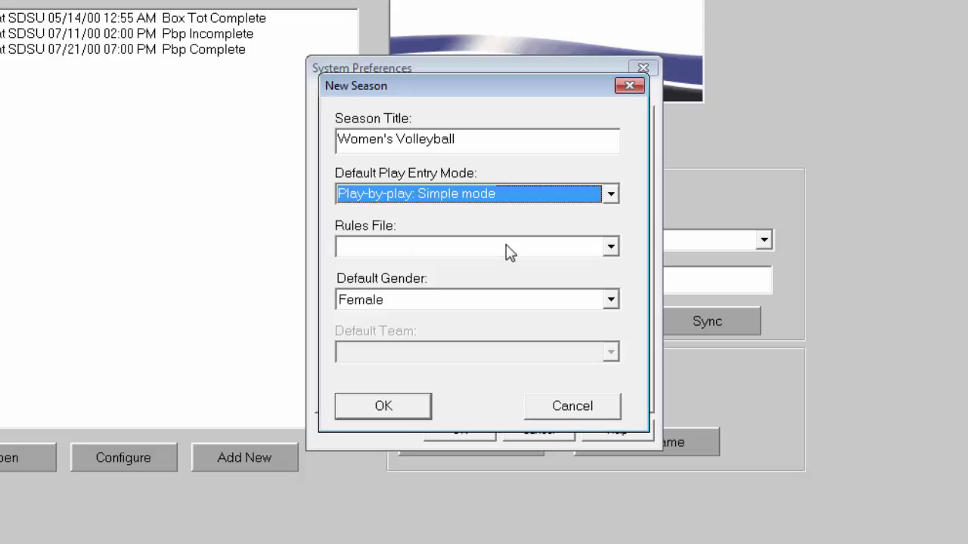
{"action": "left_click", "coordinate": [609, 250]}
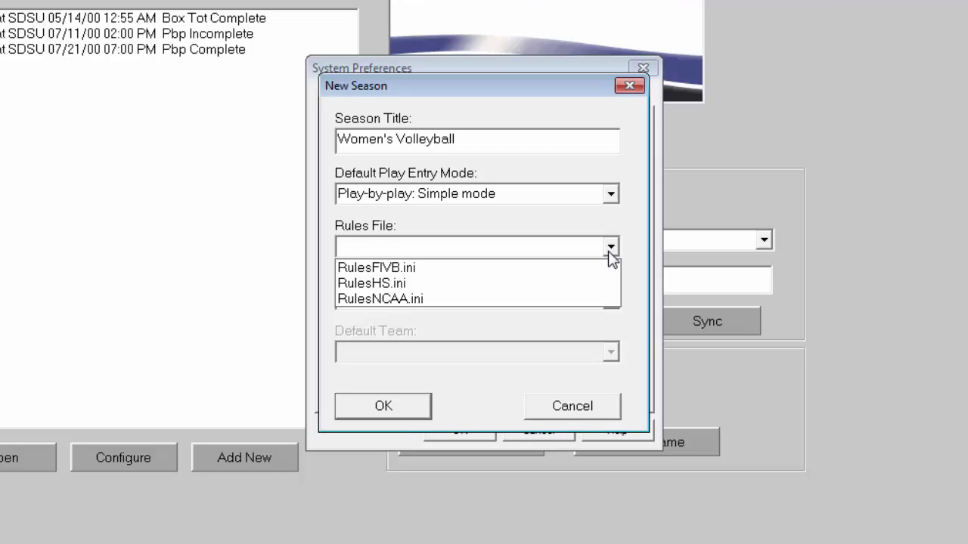
{"action": "left_click", "coordinate": [450, 299]}
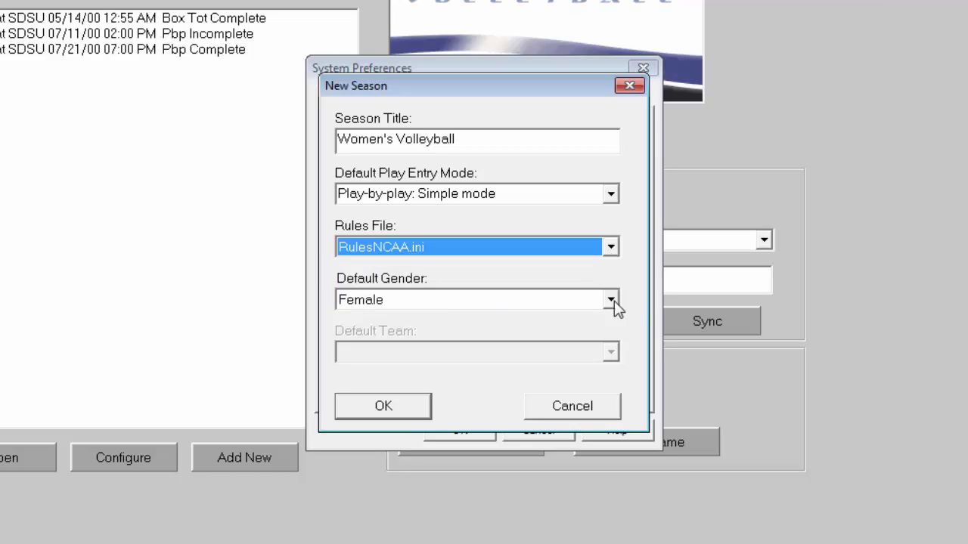
{"action": "left_click", "coordinate": [614, 302]}
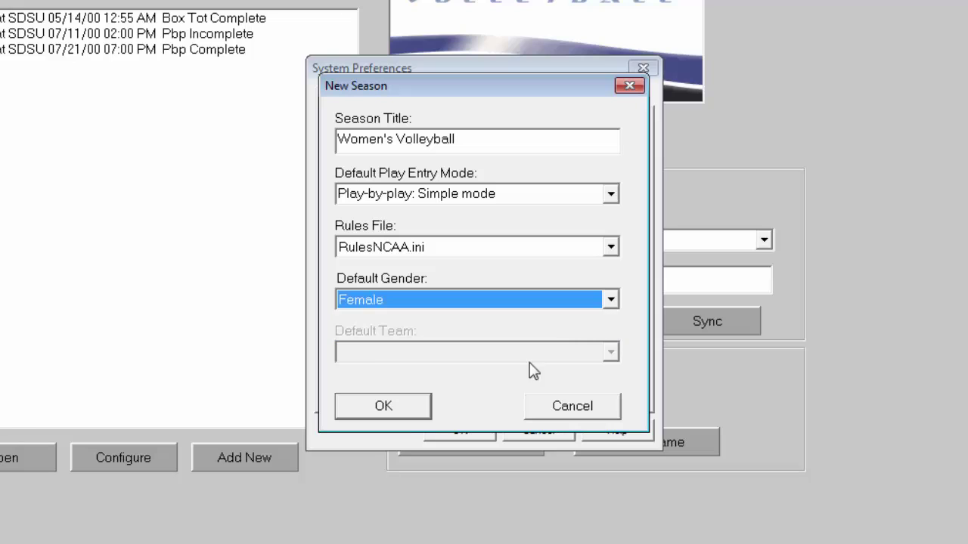
{"action": "left_click", "coordinate": [416, 411]}
{"action": "left_click", "coordinate": [630, 305]}
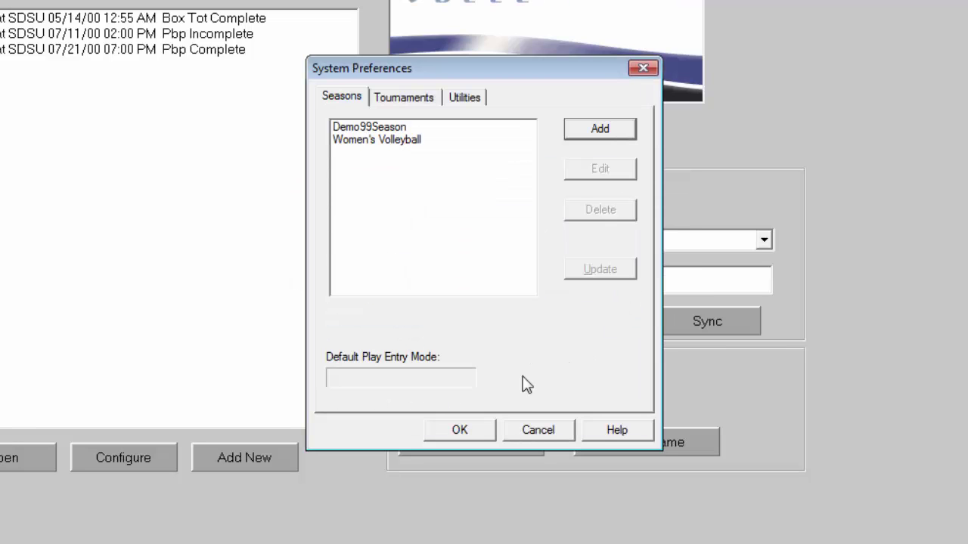
Close System Preferences and open team configuration for the Women's Volleyball season.
{"action": "left_click", "coordinate": [493, 442]}
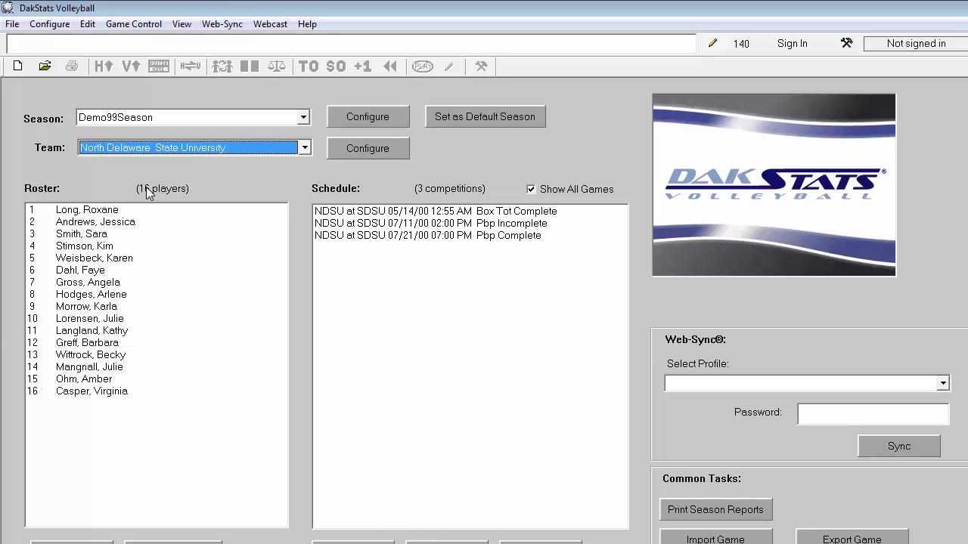
{"action": "left_click", "coordinate": [65, 25]}
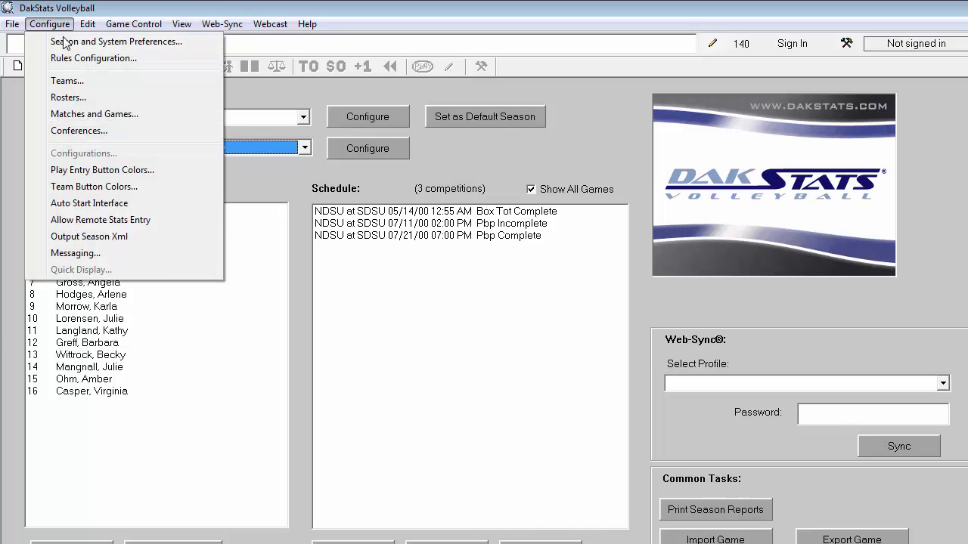
{"action": "left_click", "coordinate": [67, 80]}
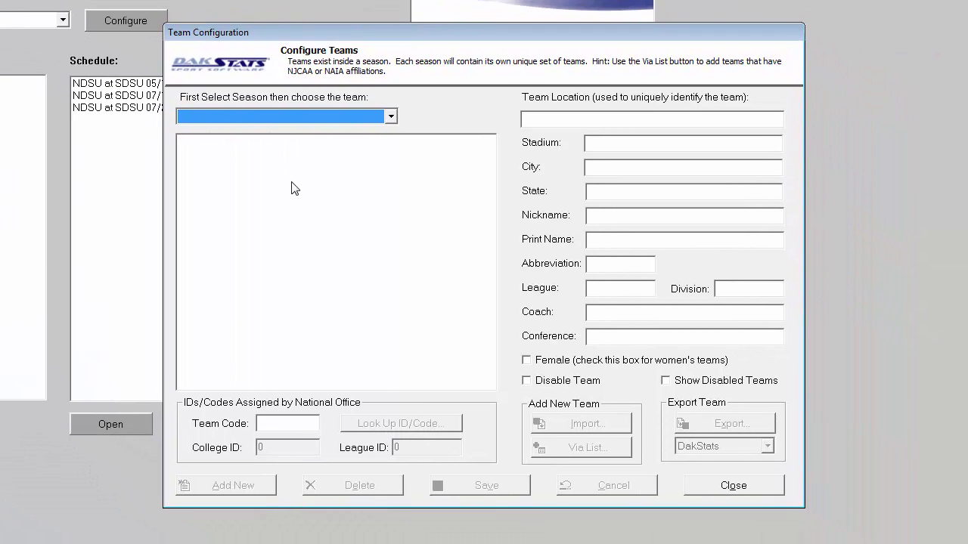
{"action": "left_click", "coordinate": [391, 116]}
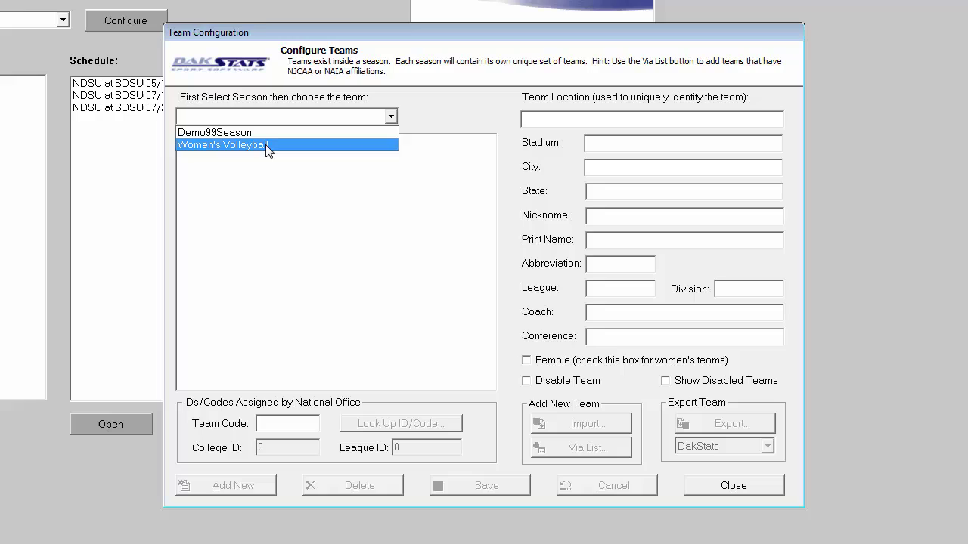
{"action": "left_click", "coordinate": [266, 144]}
Enter new team South Dakota State University, print name SDSU Jacks, abbreviation SDSU.
{"action": "left_click", "coordinate": [266, 486]}
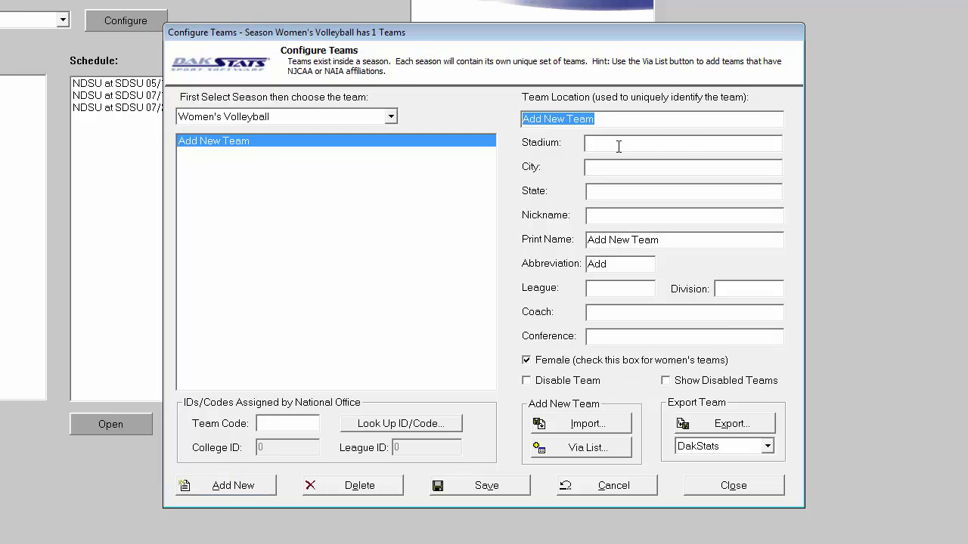
{"action": "type", "text": "South Dakota State University"}
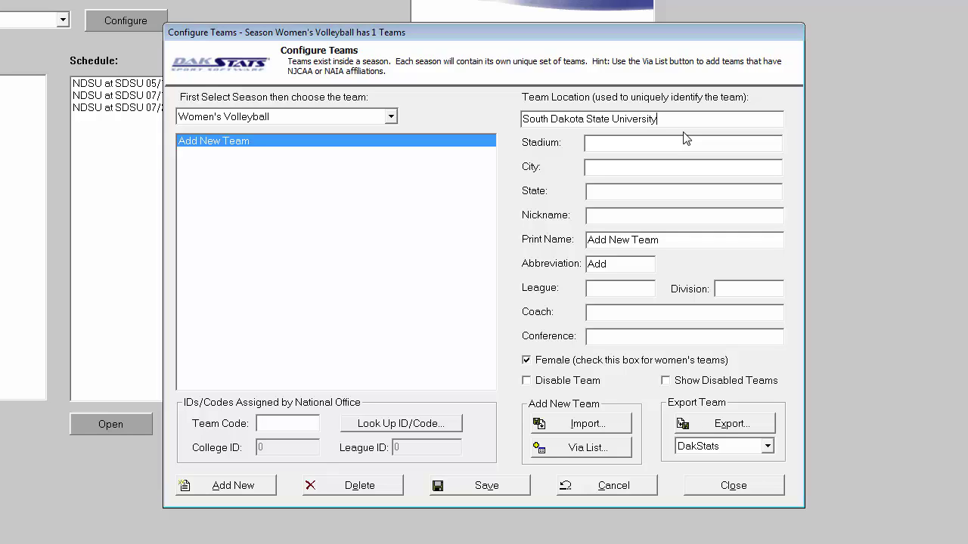
{"action": "key", "text": "Tab"}
{"action": "key", "text": "Tab"}
{"action": "key", "text": "Tab"}
{"action": "key", "text": "Tab"}
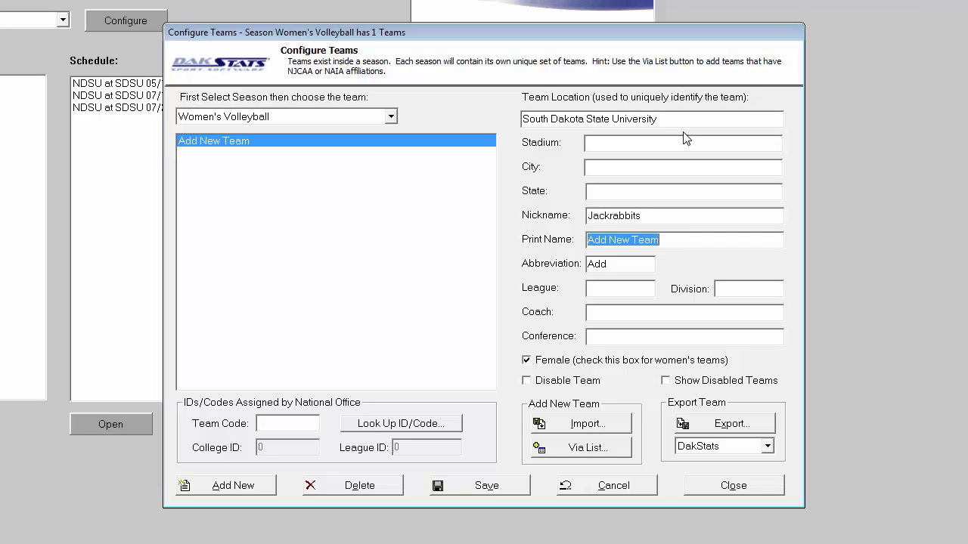
{"action": "type", "text": "SDSU"}
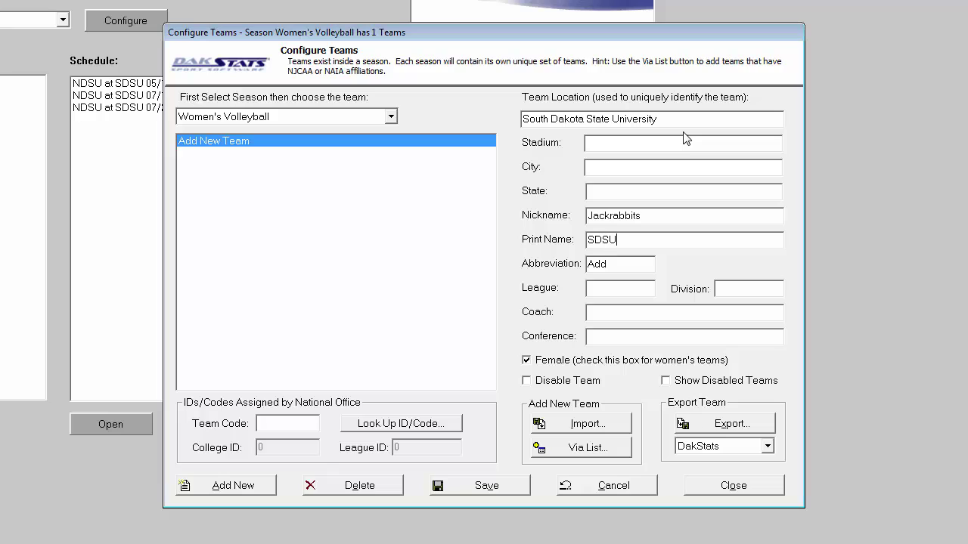
{"action": "type", "text": "ks"}
{"action": "key", "text": "Tab"}
{"action": "type", "text": "S"}
Skip the league ID lookup, save the SDSU team and close team setup.
{"action": "left_click", "coordinate": [620, 450]}
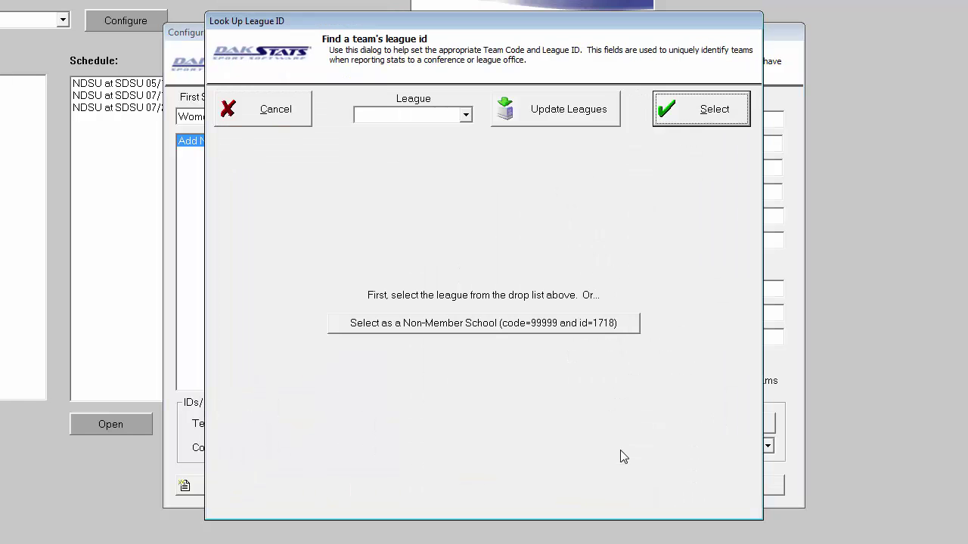
{"action": "left_click", "coordinate": [276, 104]}
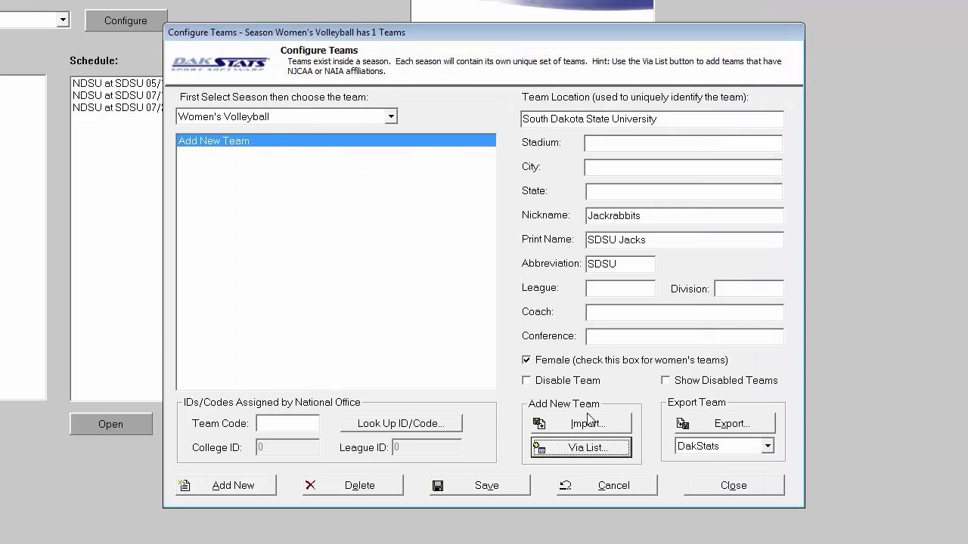
{"action": "left_click", "coordinate": [461, 490]}
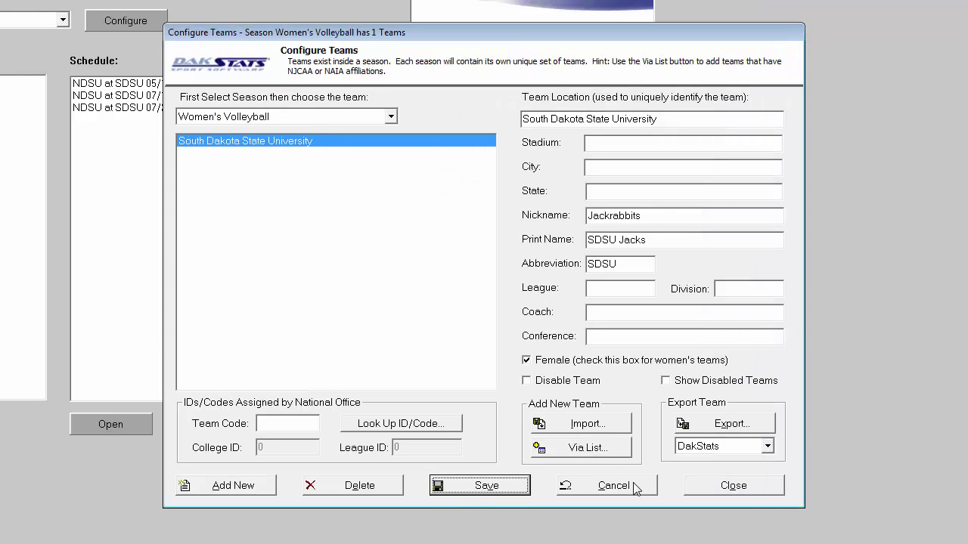
{"action": "left_click", "coordinate": [733, 485]}
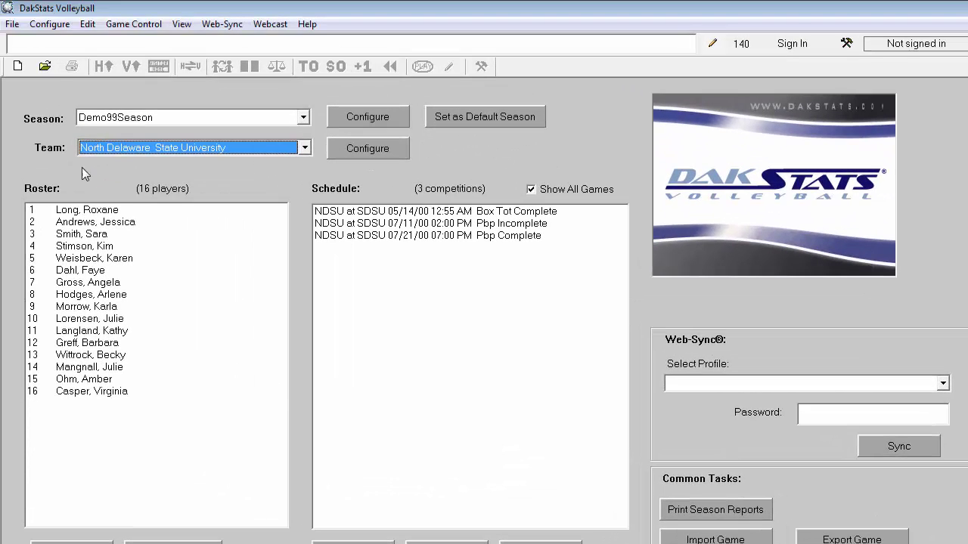
Open roster setup and switch it to the Women's Volleyball season.
{"action": "left_click", "coordinate": [49, 23]}
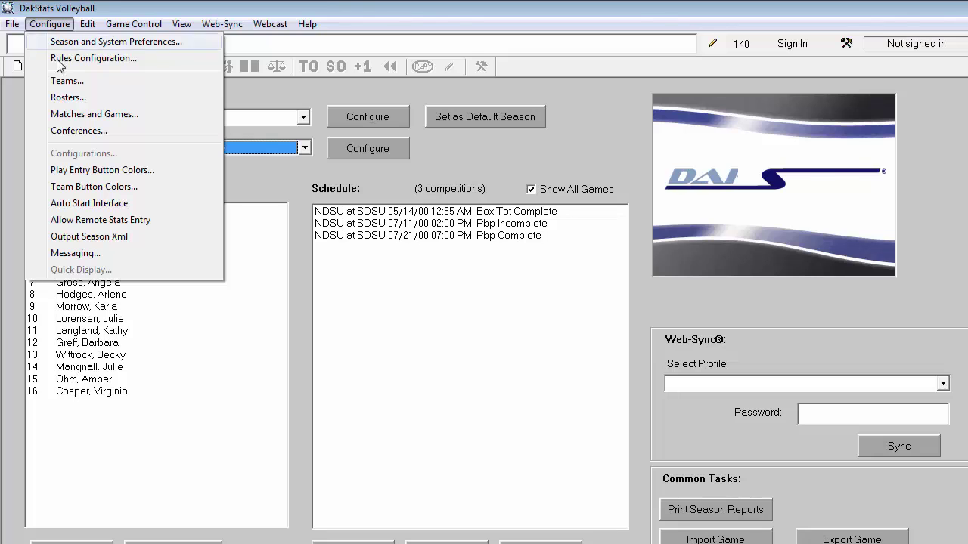
{"action": "left_click", "coordinate": [64, 97]}
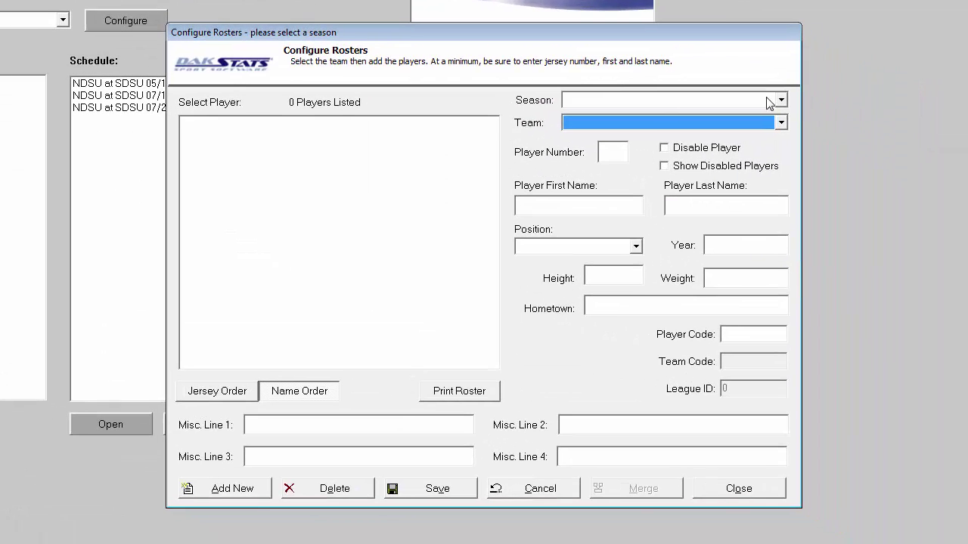
{"action": "left_click", "coordinate": [781, 101]}
{"action": "left_click", "coordinate": [655, 124]}
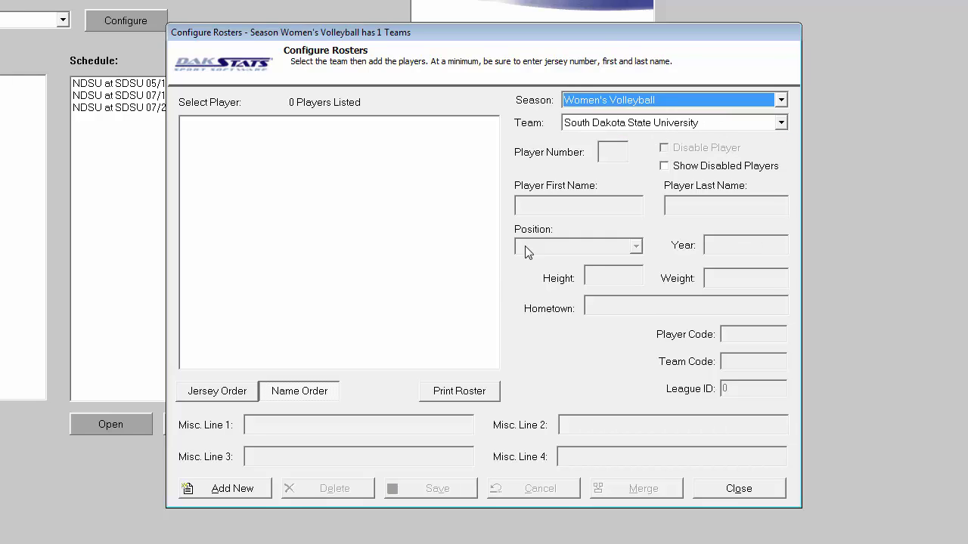
Add player Jane Smith, number 13, to the SDSU roster and close roster setup.
{"action": "left_click", "coordinate": [246, 491]}
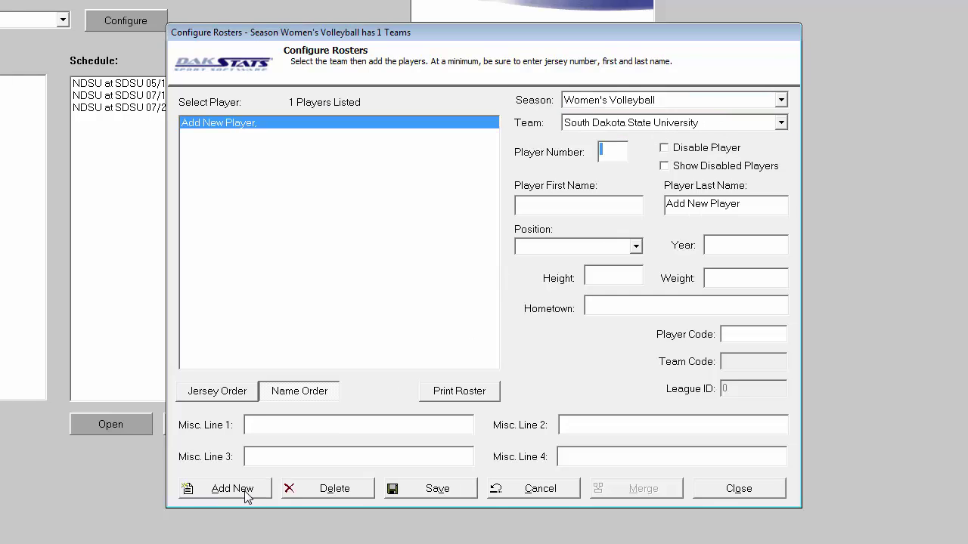
{"action": "type", "text": "13"}
{"action": "type", "text": "Jane"}
{"action": "key", "text": "Tab"}
{"action": "type", "text": "S"}
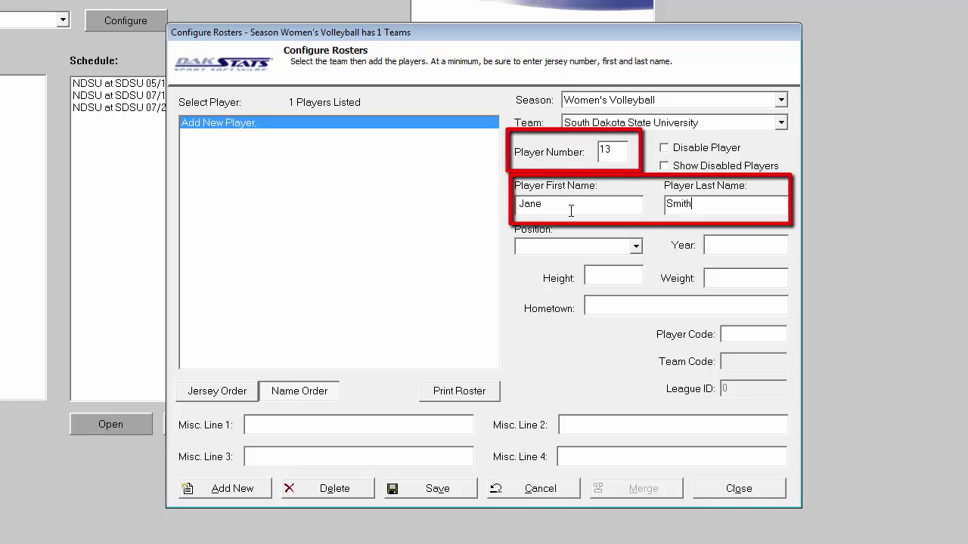
{"action": "left_click", "coordinate": [451, 489]}
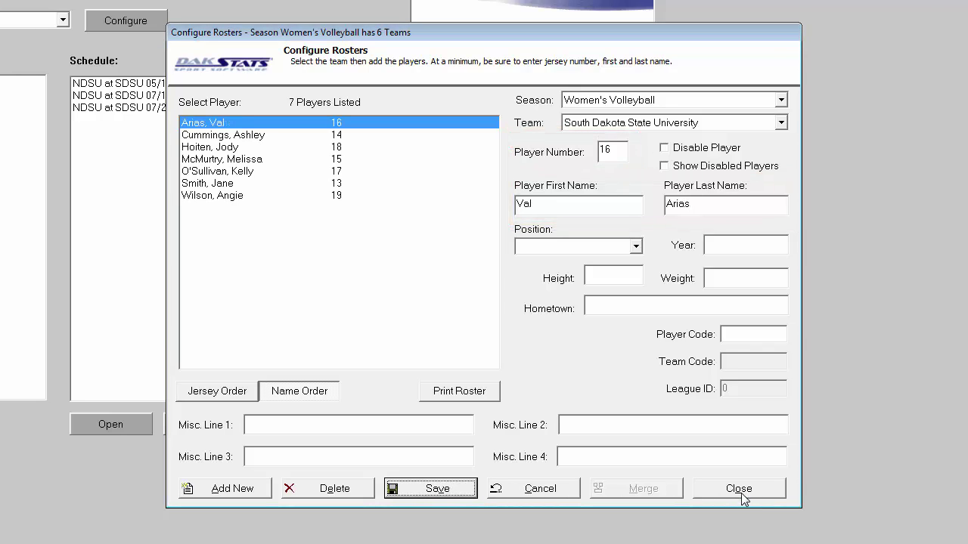
{"action": "left_click", "coordinate": [740, 489]}
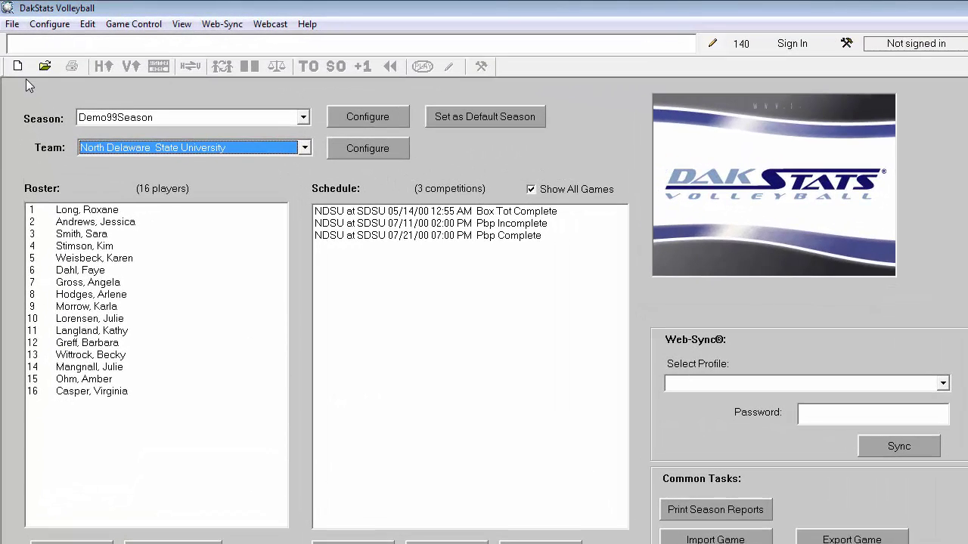
Start a new Women's Volleyball match with Bellevue visiting South Dakota State University.
{"action": "left_click", "coordinate": [14, 25]}
{"action": "left_click", "coordinate": [25, 41]}
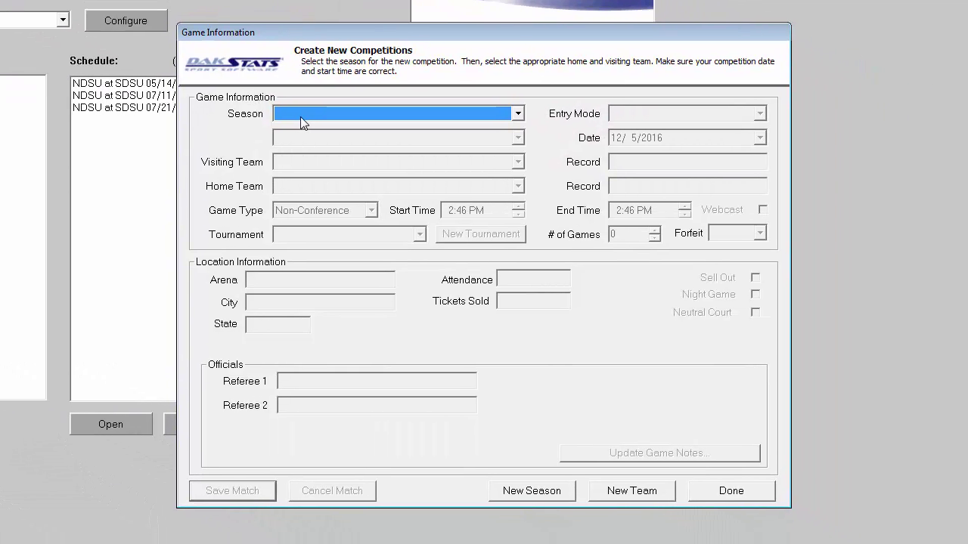
{"action": "left_click", "coordinate": [301, 115]}
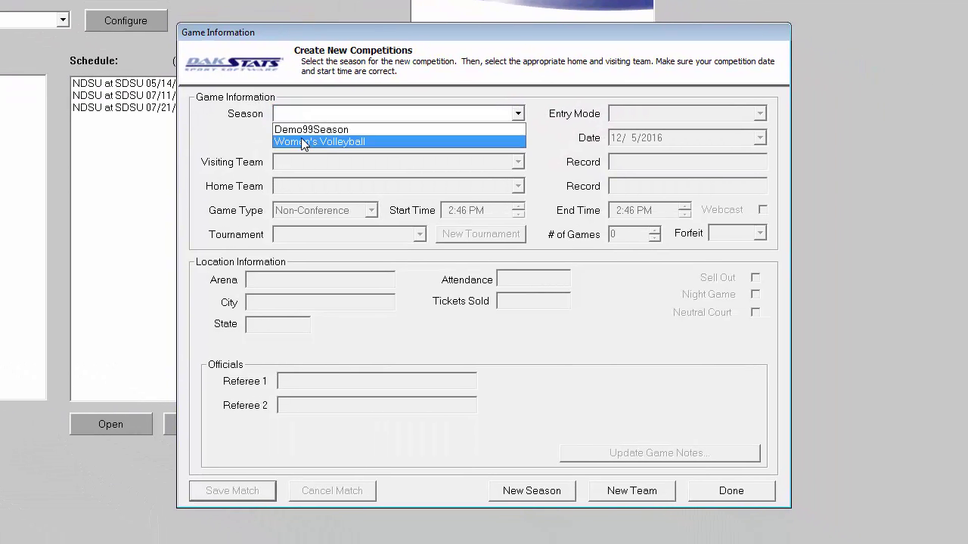
{"action": "left_click", "coordinate": [301, 142]}
{"action": "left_click", "coordinate": [302, 162]}
{"action": "left_click", "coordinate": [295, 214]}
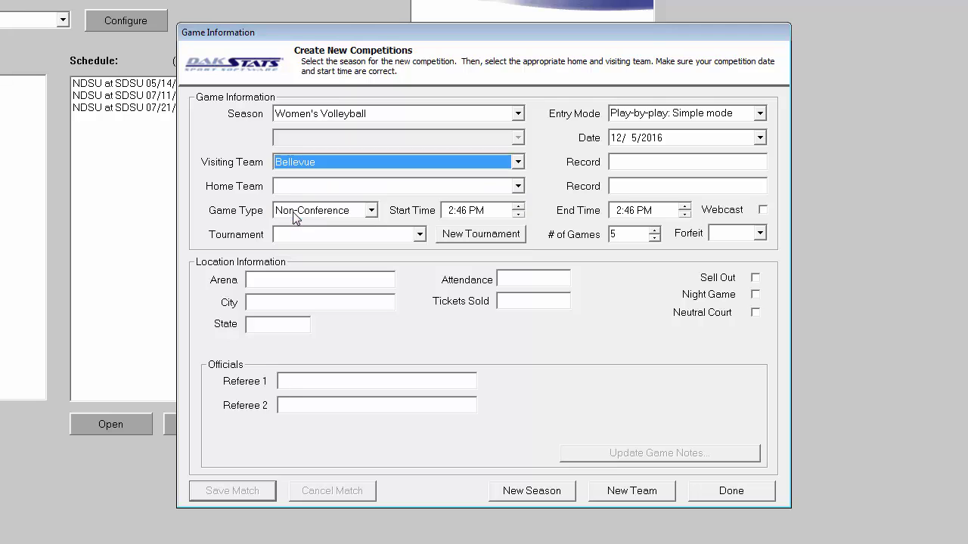
{"action": "left_click", "coordinate": [292, 187]}
{"action": "left_click", "coordinate": [306, 276]}
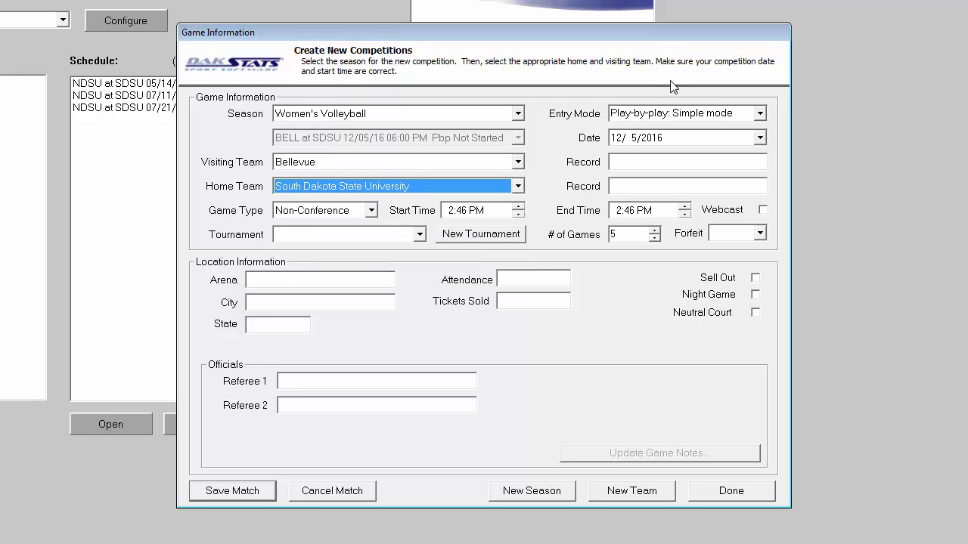
Keep simple play-by-play, set the 12/5/2016 start time to 3:30 PM, and save the match.
{"action": "left_click", "coordinate": [663, 114]}
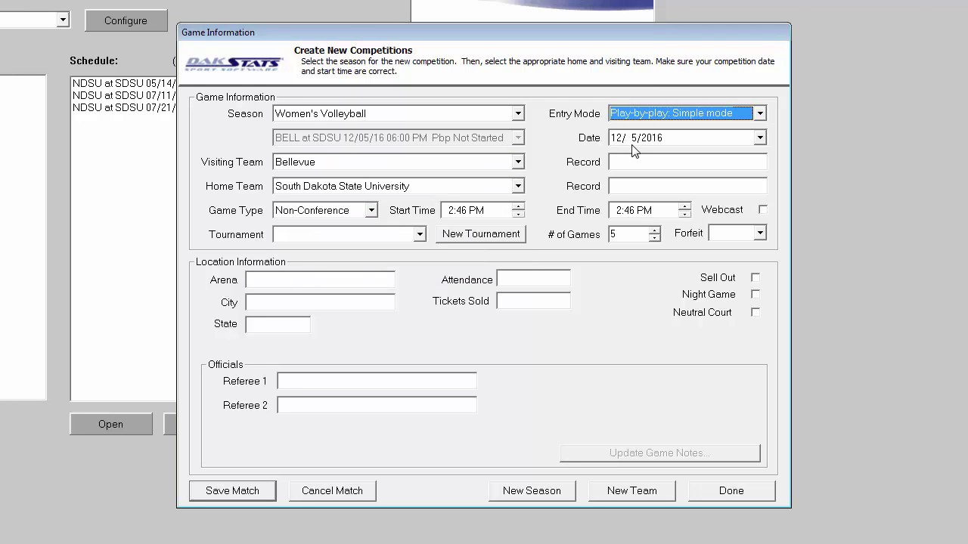
{"action": "left_click", "coordinate": [630, 139]}
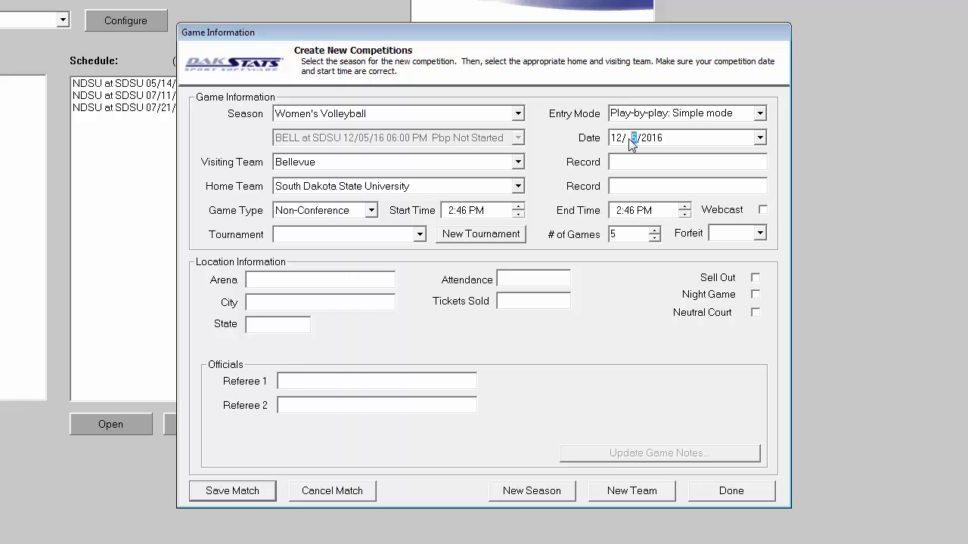
{"action": "left_click", "coordinate": [451, 212]}
{"action": "type", "text": "330"}
{"action": "left_click", "coordinate": [218, 493]}
{"action": "left_click", "coordinate": [532, 304]}
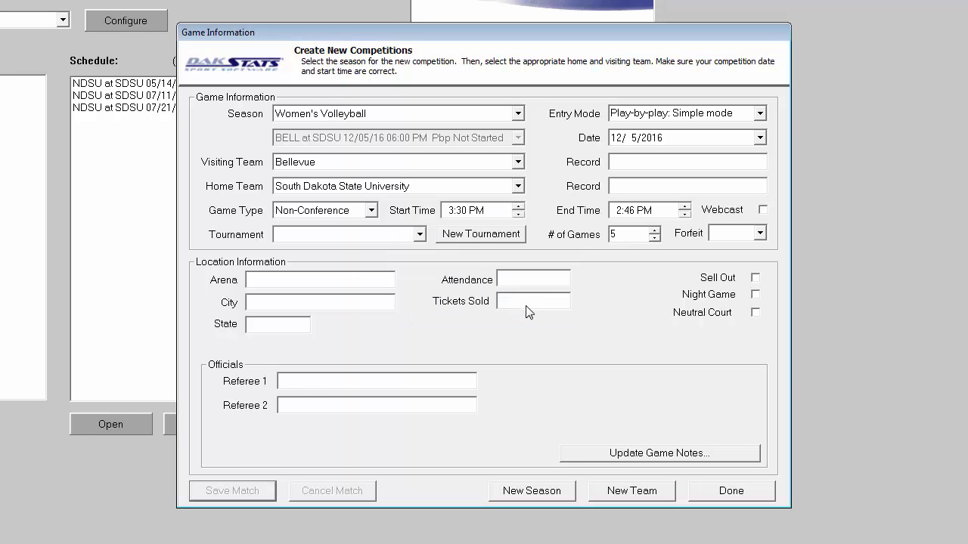